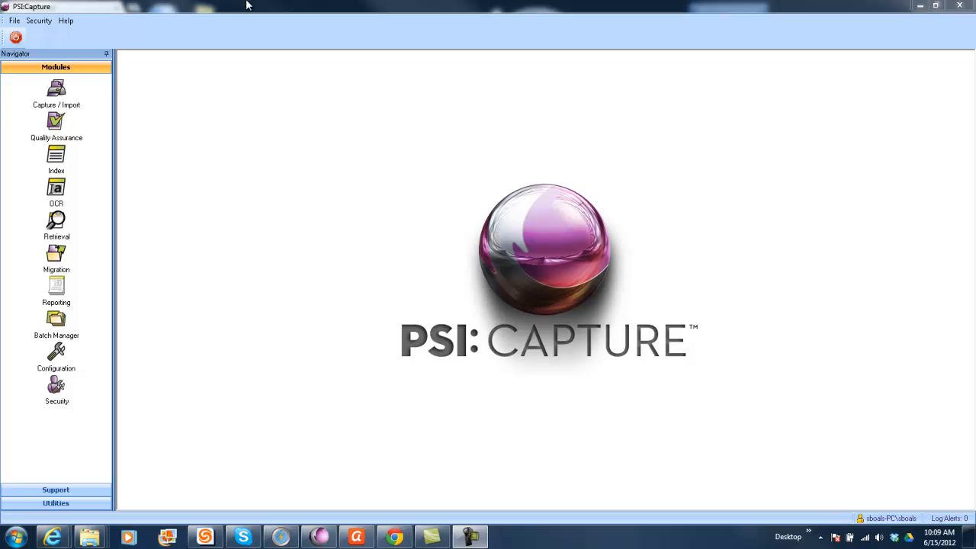
Step: Start a capture/import session with the HR-Document Harvesting document type and select the Document Harvesting source folder
click(55, 97)
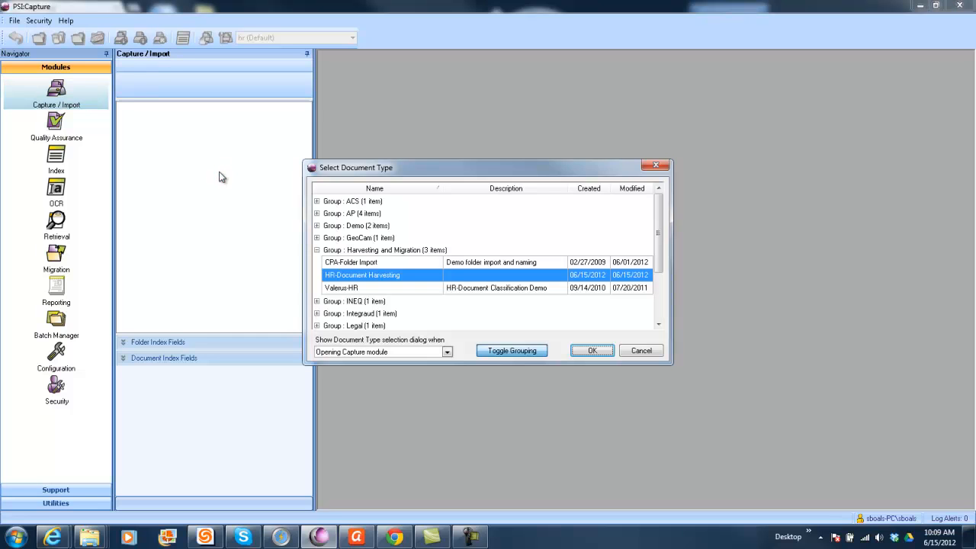
click(593, 352)
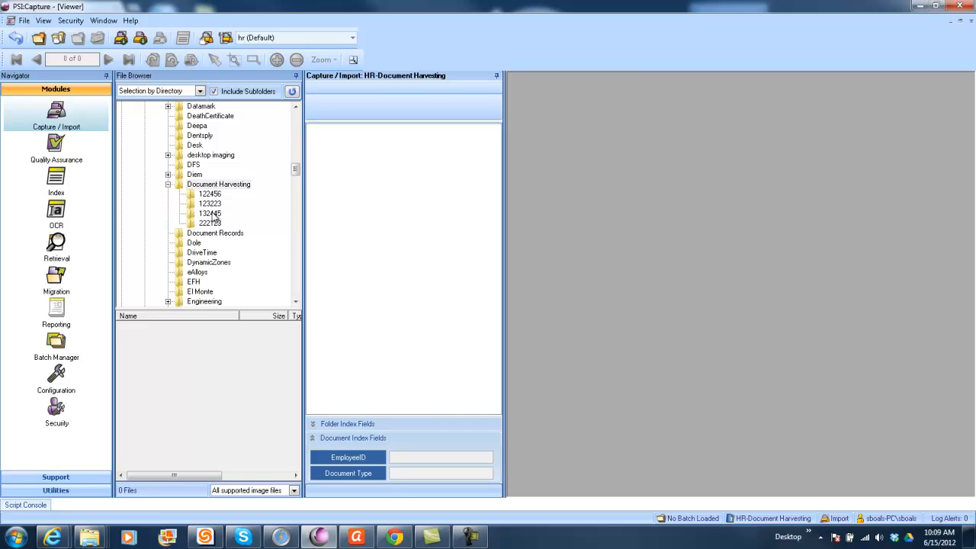
click(213, 185)
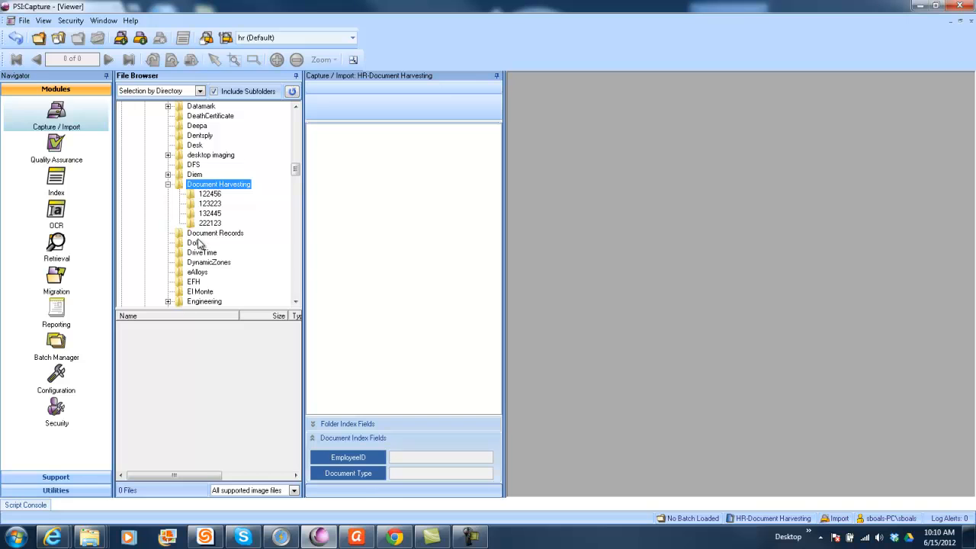
Step: Create a new batch with the default name and import the Document Harvesting folder including its subfolders
click(214, 194)
click(212, 203)
click(212, 195)
click(216, 185)
click(120, 38)
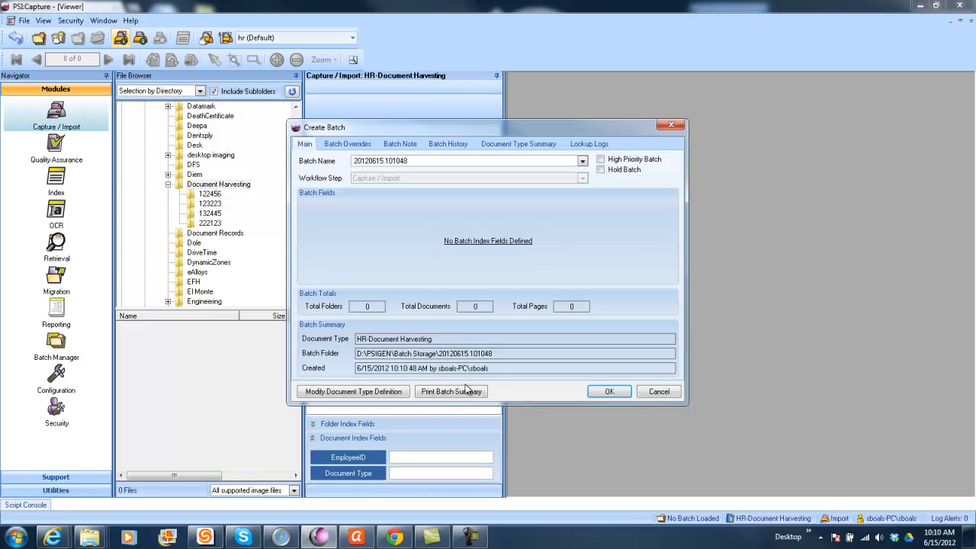
click(613, 394)
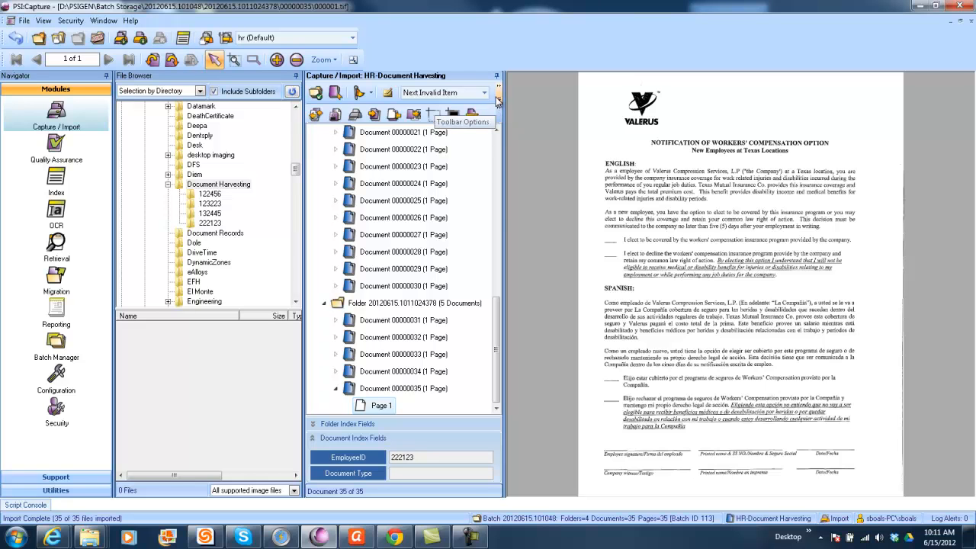
Step: Collapse all nodes of the batch tree and expand the first folder to list its documents
click(499, 101)
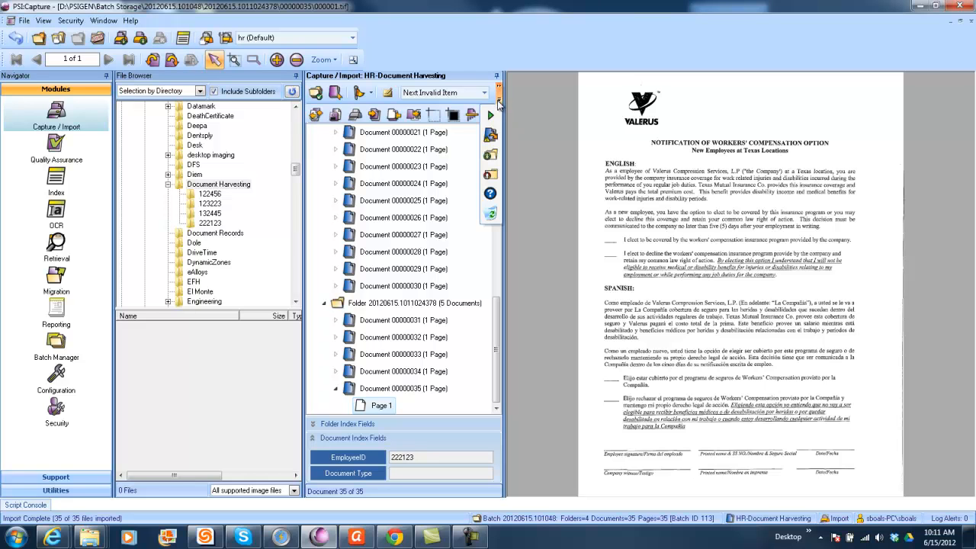
click(492, 155)
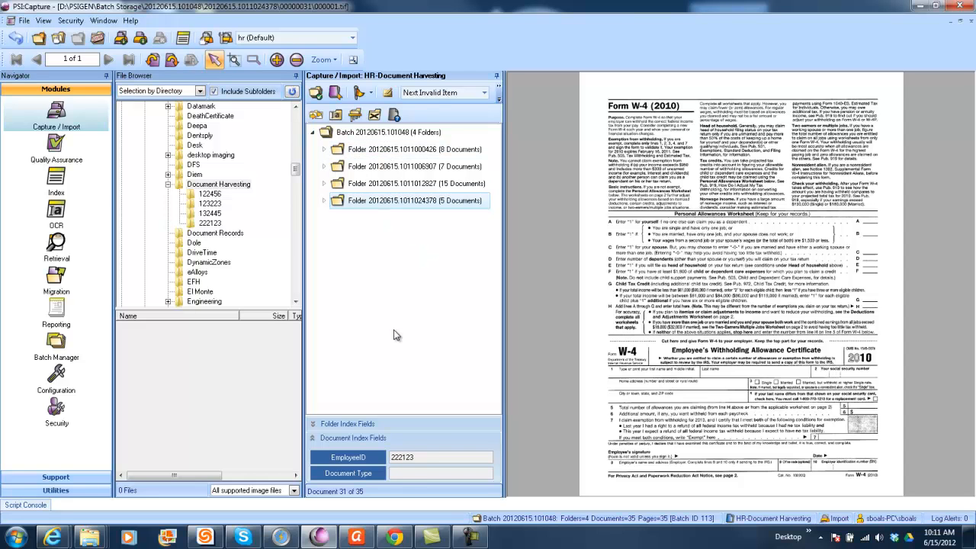
click(324, 150)
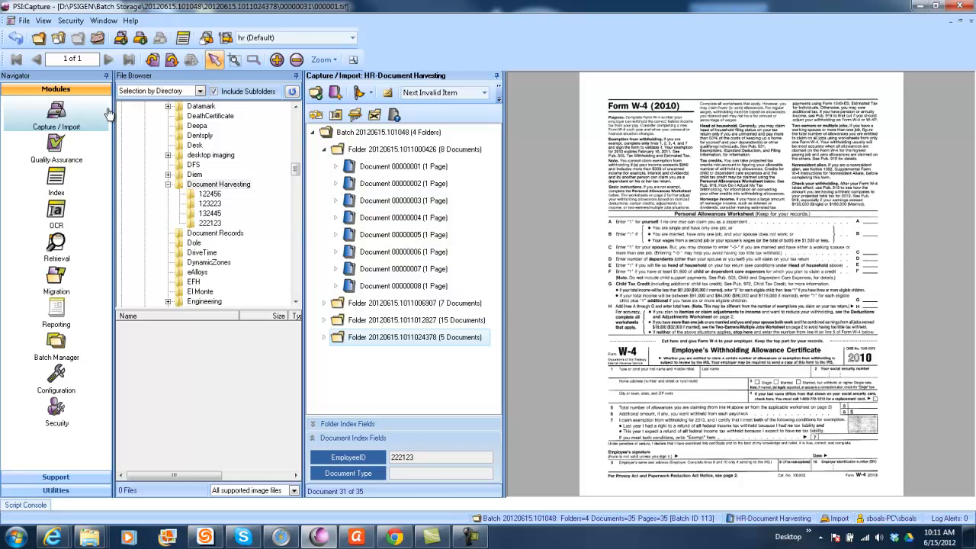
Step: Close the batch and continue it in the next workflow step, Quality Assurance
click(98, 40)
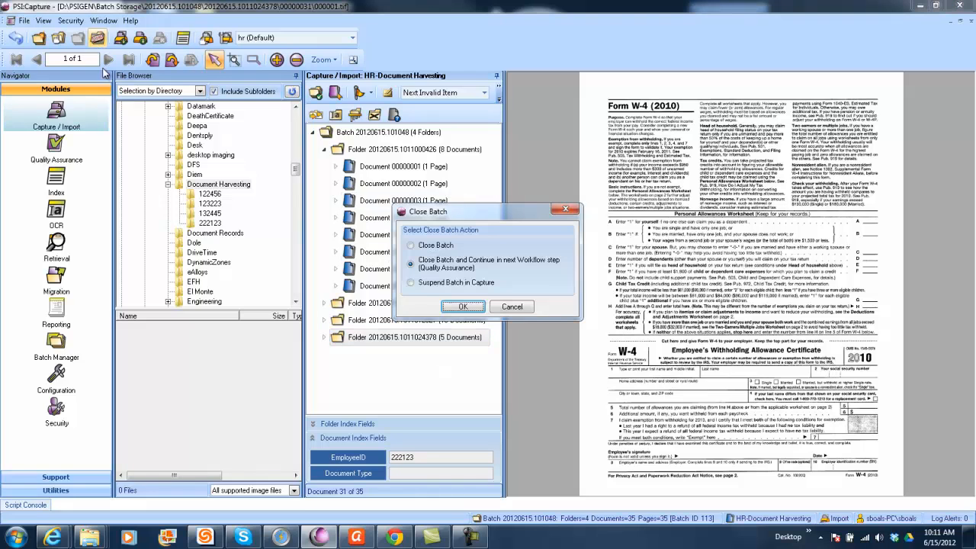
click(466, 302)
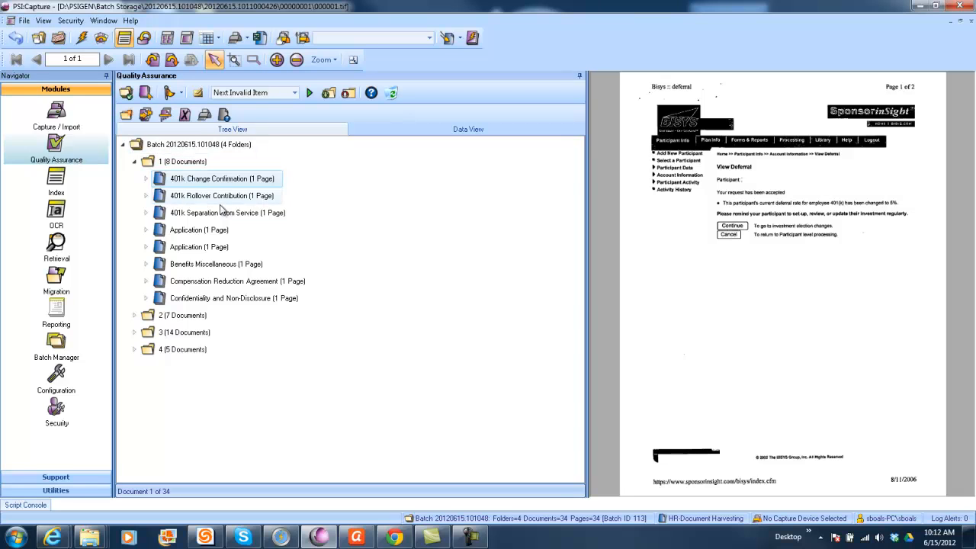
Step: Expand folder 2 in the tree, switch to the data view and preview documents 00000002 and 00000003
click(134, 316)
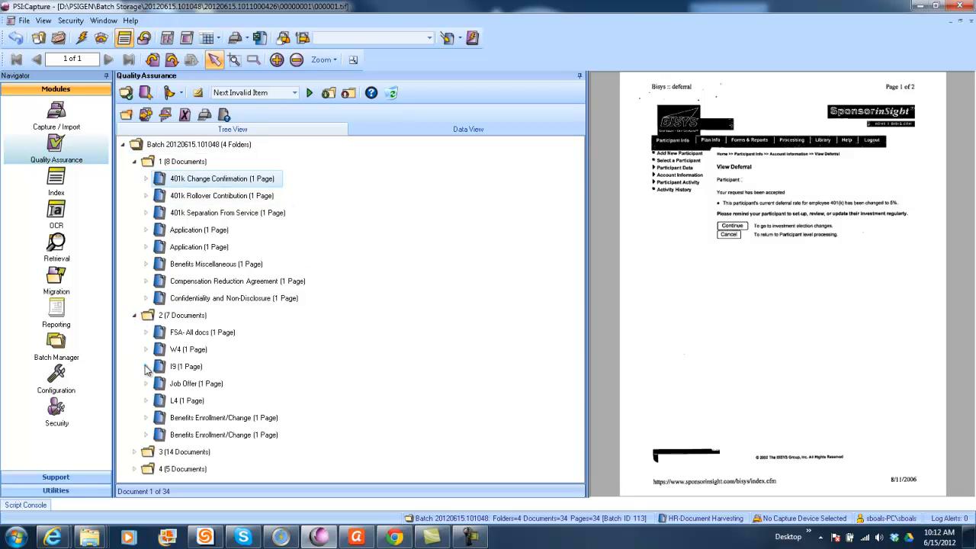
click(464, 129)
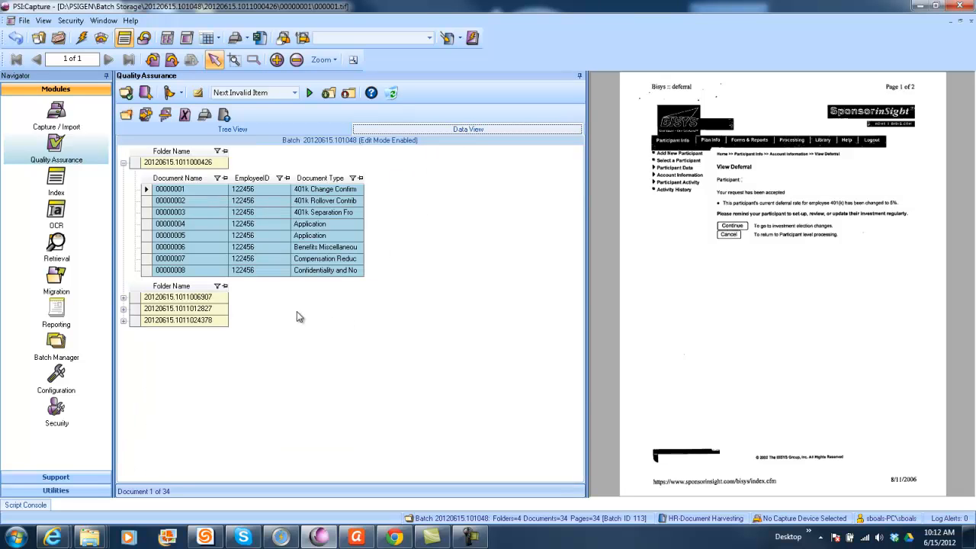
click(183, 201)
click(182, 213)
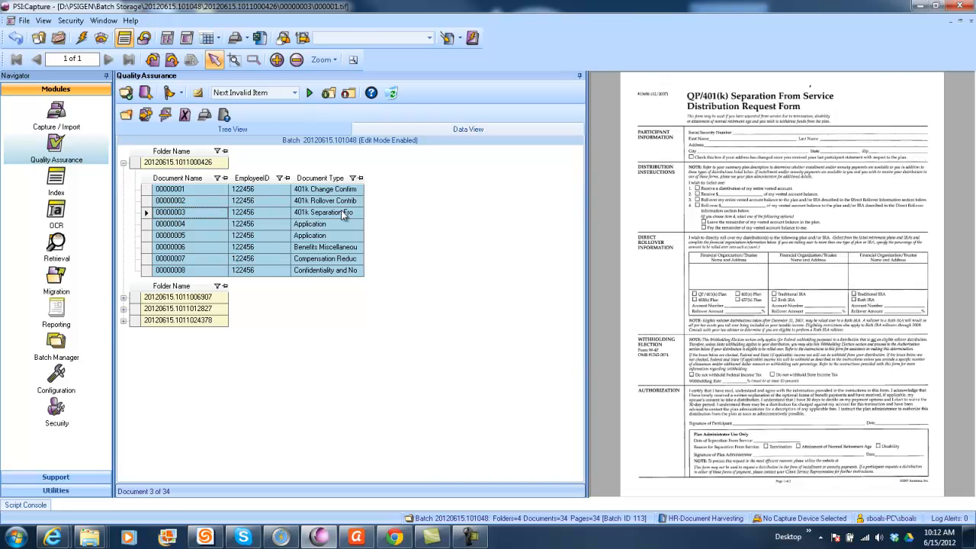
Step: Expand folder 20120615.1011006907 in the data view and preview documents 00000009 through 00000011
click(123, 298)
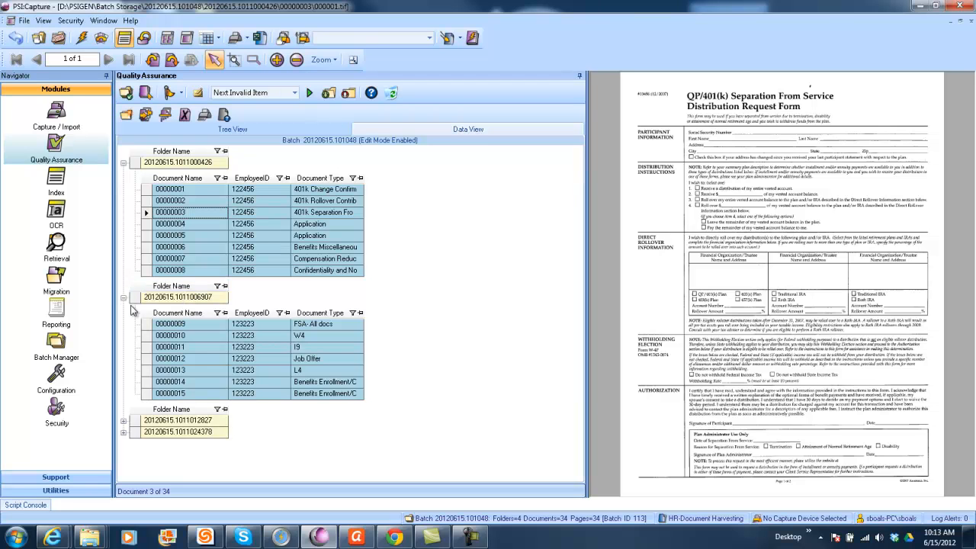
click(177, 325)
click(182, 337)
click(185, 347)
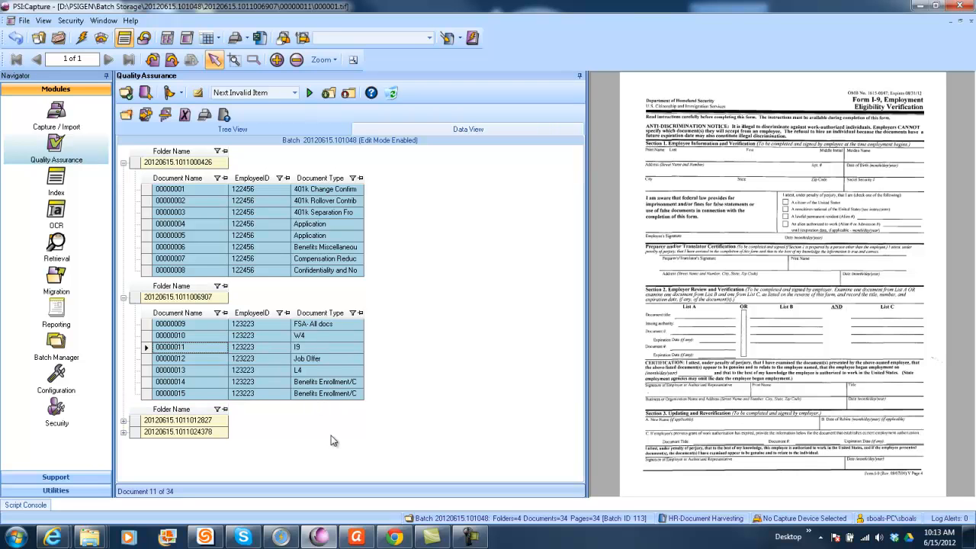
Step: Close the batch with the Close Batch action and cancel the selection of another batch
click(58, 38)
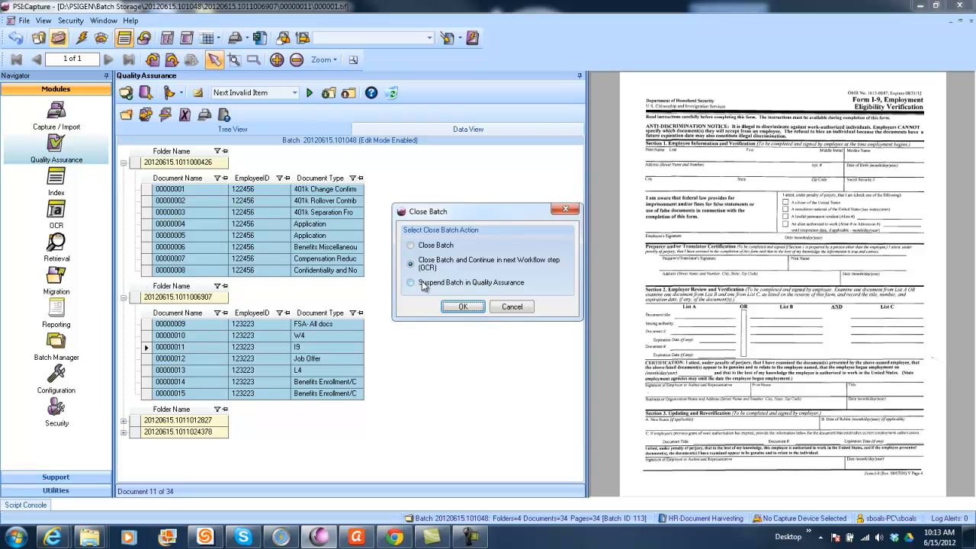
click(410, 245)
click(461, 307)
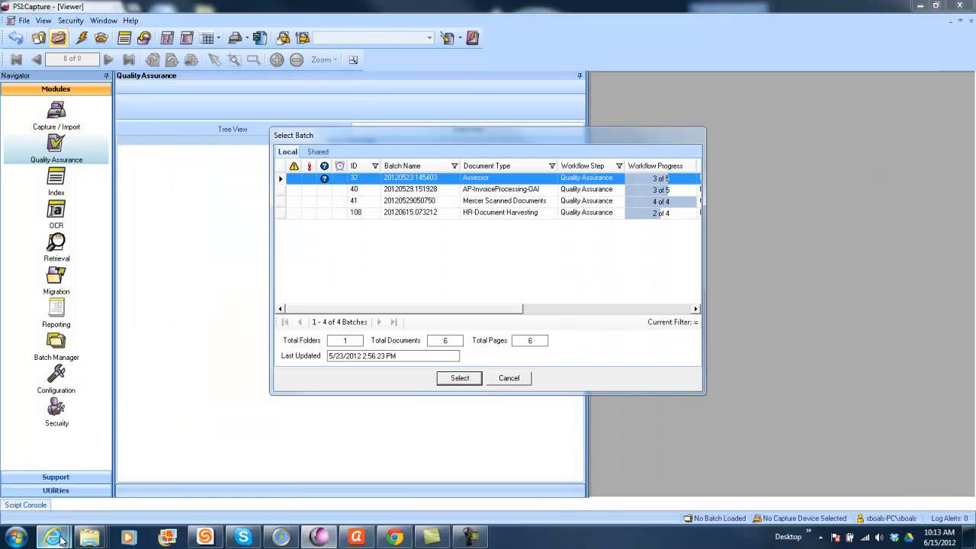
mouse_move(59, 538)
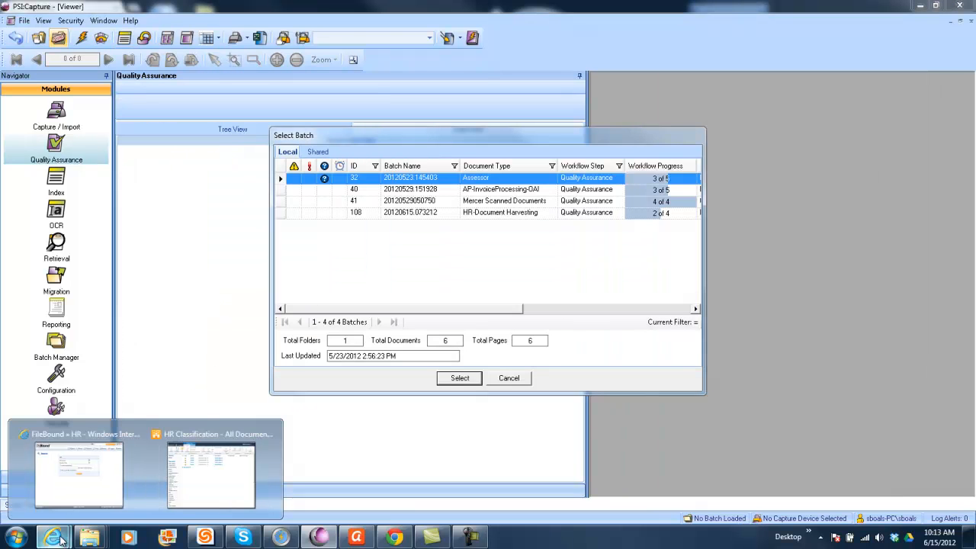
click(81, 493)
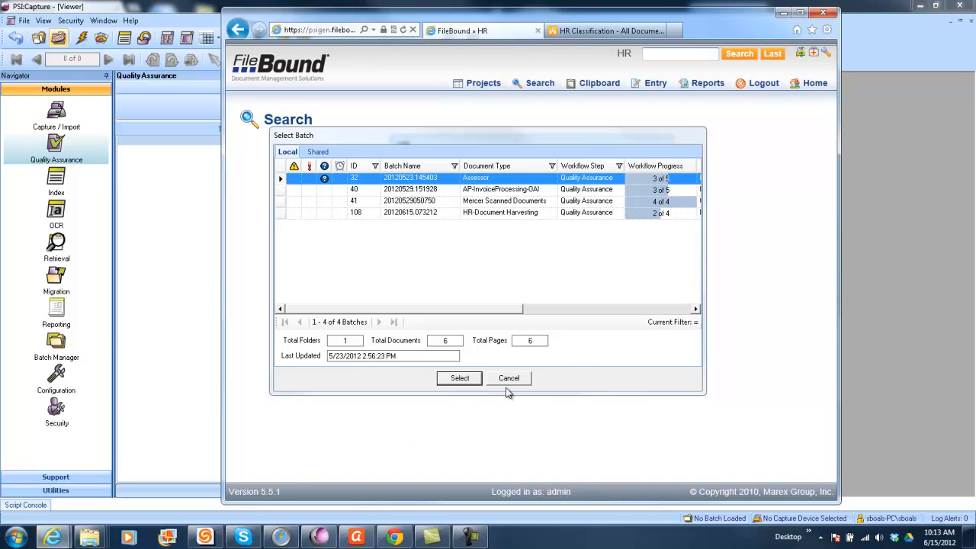
click(519, 378)
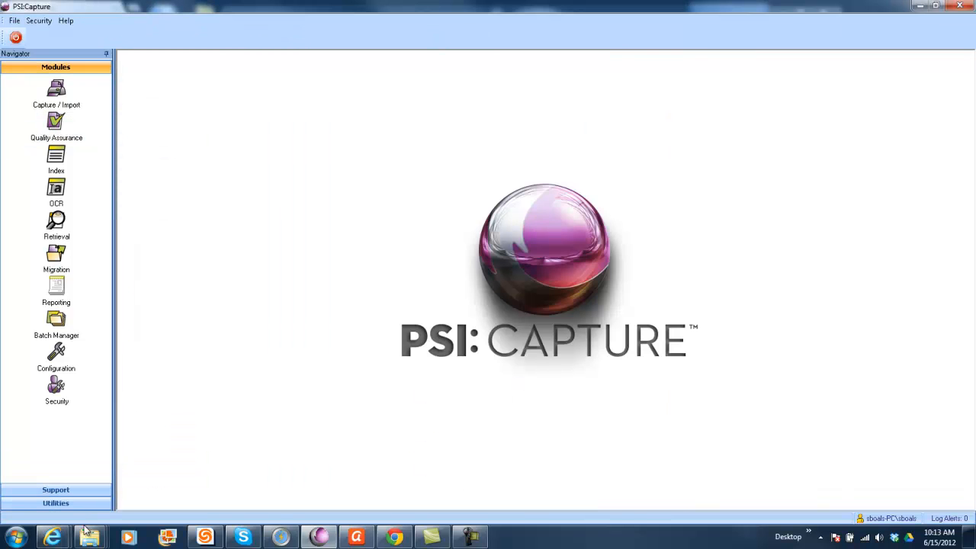
Step: Switch to FileBound in Internet Explorer and search the HR project without any criteria
mouse_move(52, 538)
click(84, 480)
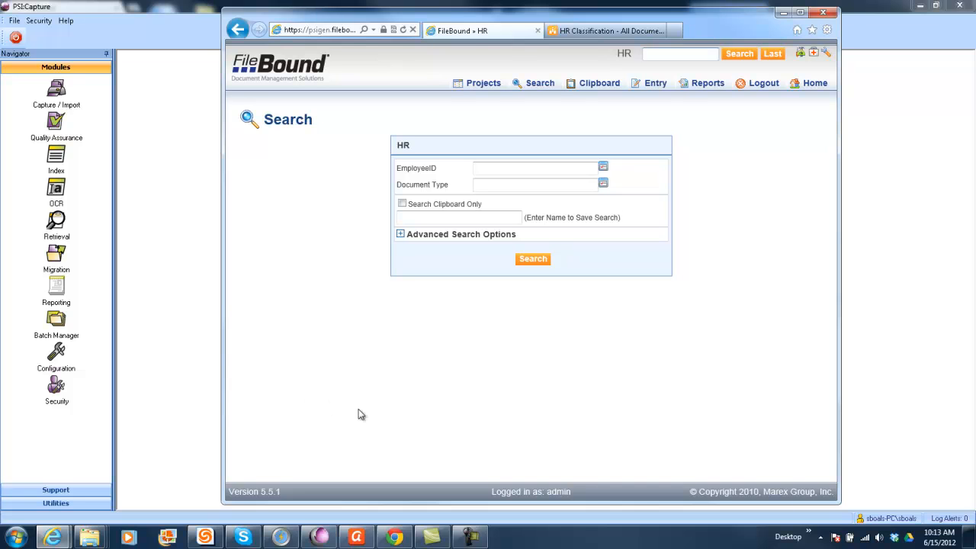
click(532, 260)
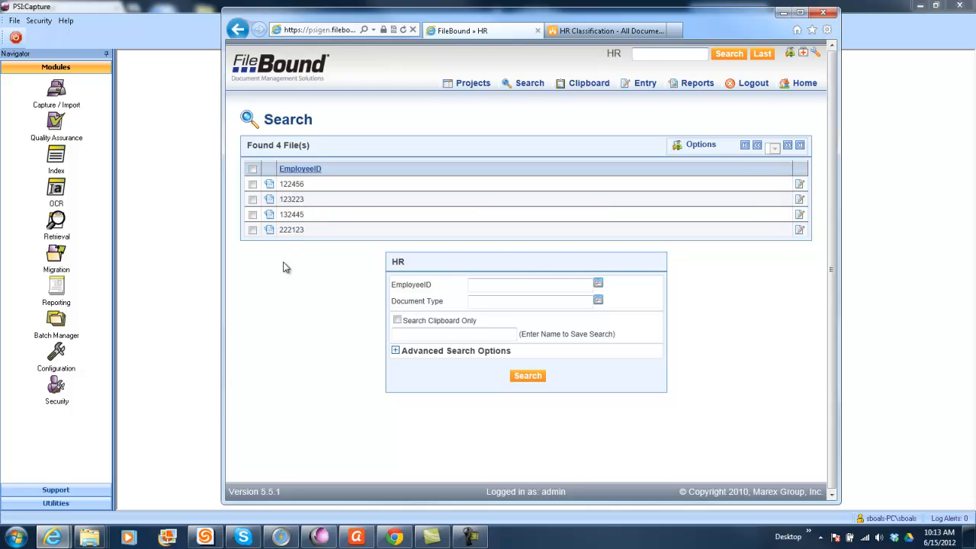
Step: Open the first employee's file and bring up the 401k Change Confirmation preview, closing it again
click(294, 188)
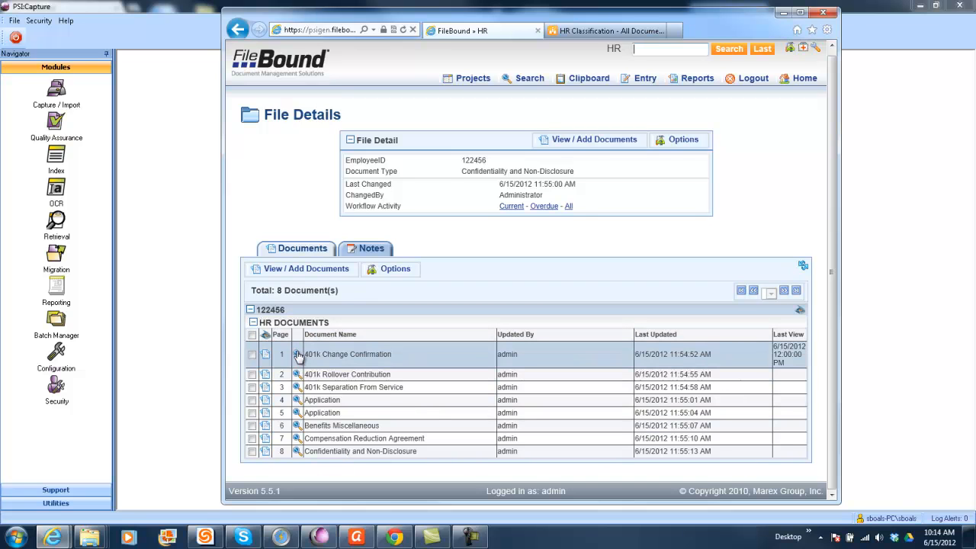
mouse_move(297, 356)
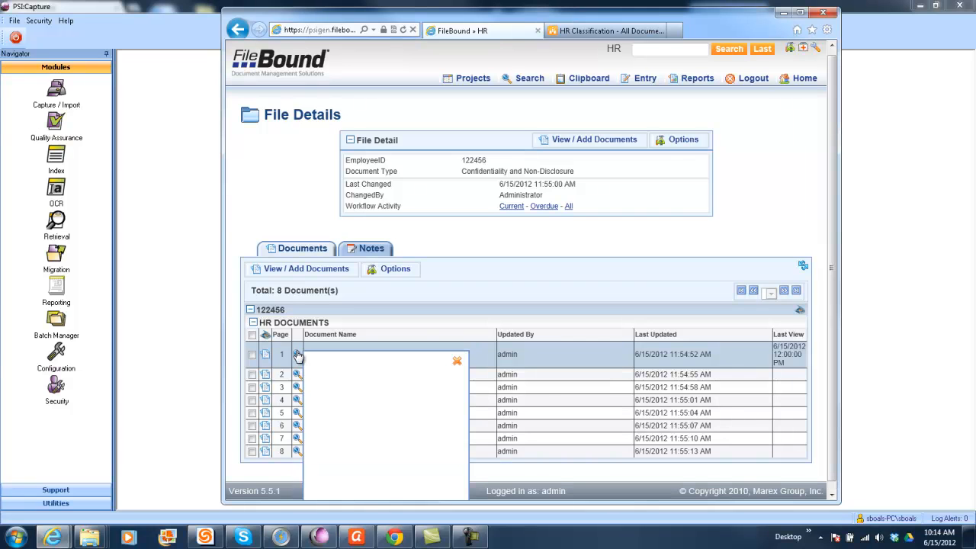
click(457, 364)
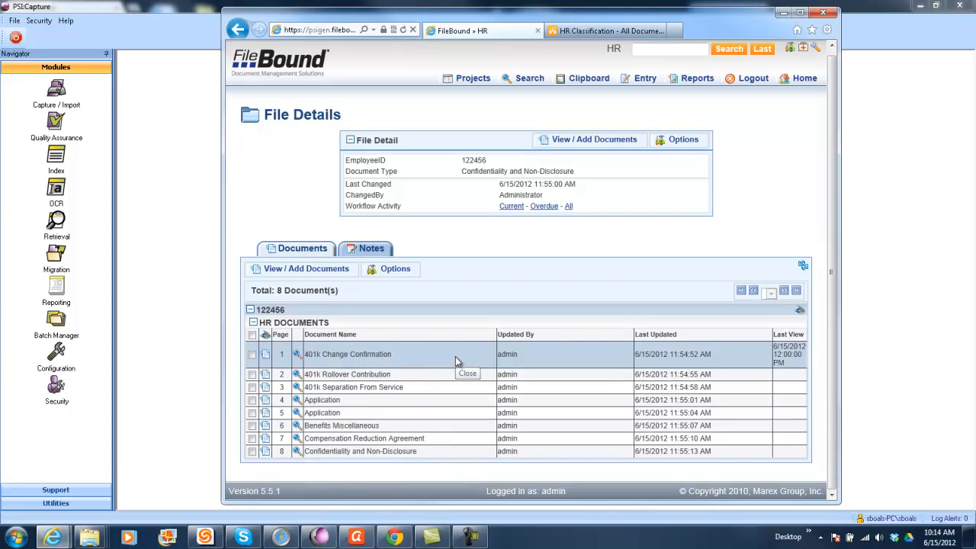
Step: View the first Application document in the FileBound Document Viewer, moving the viewer over the file list, and close it
click(264, 401)
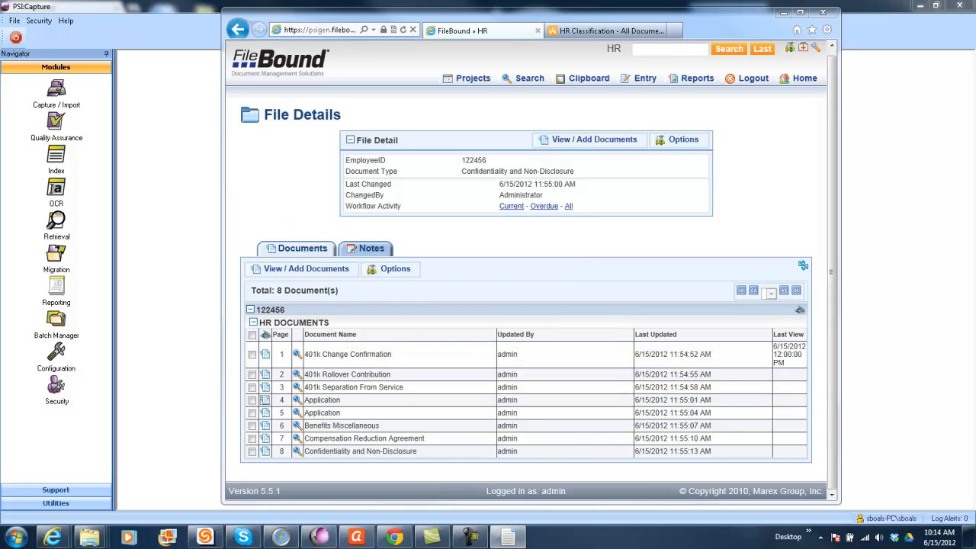
drag(825, 243, 476, 87)
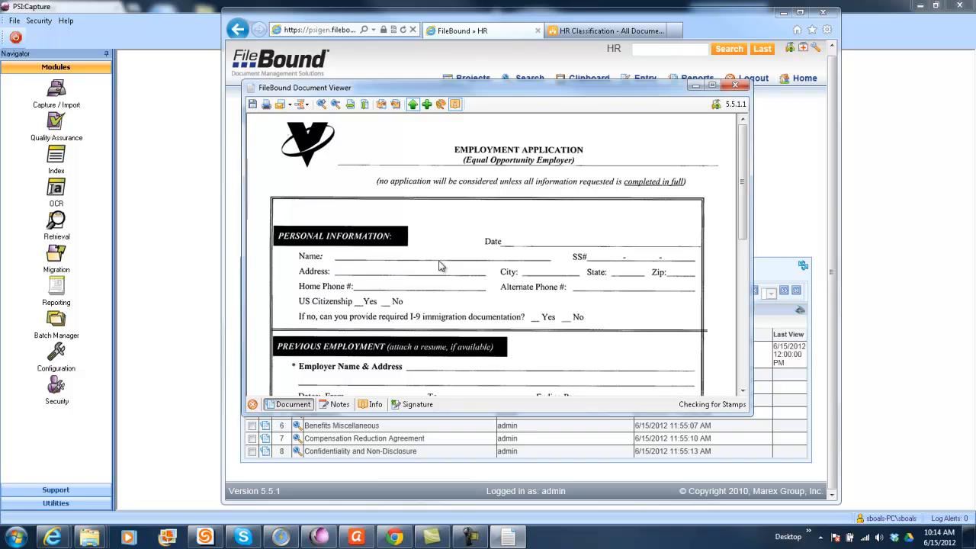
click(734, 85)
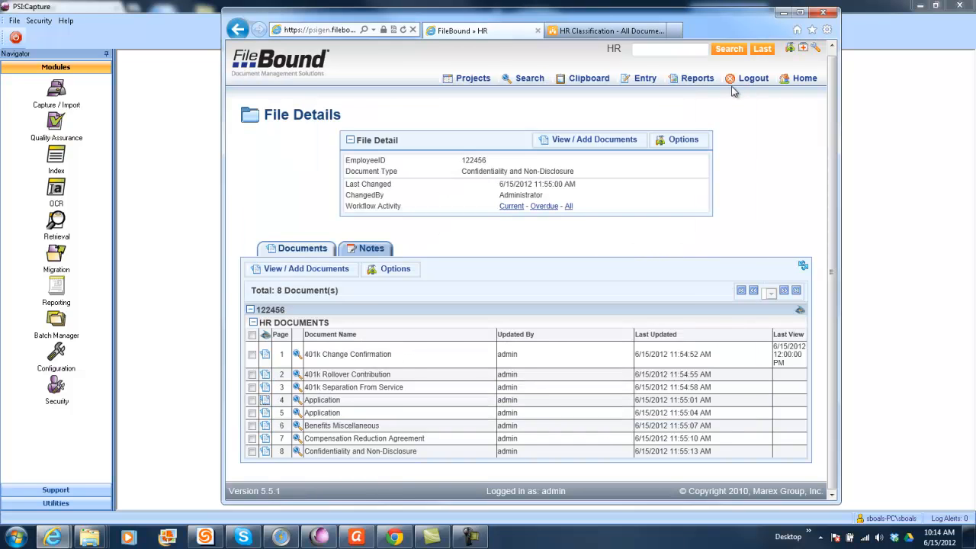